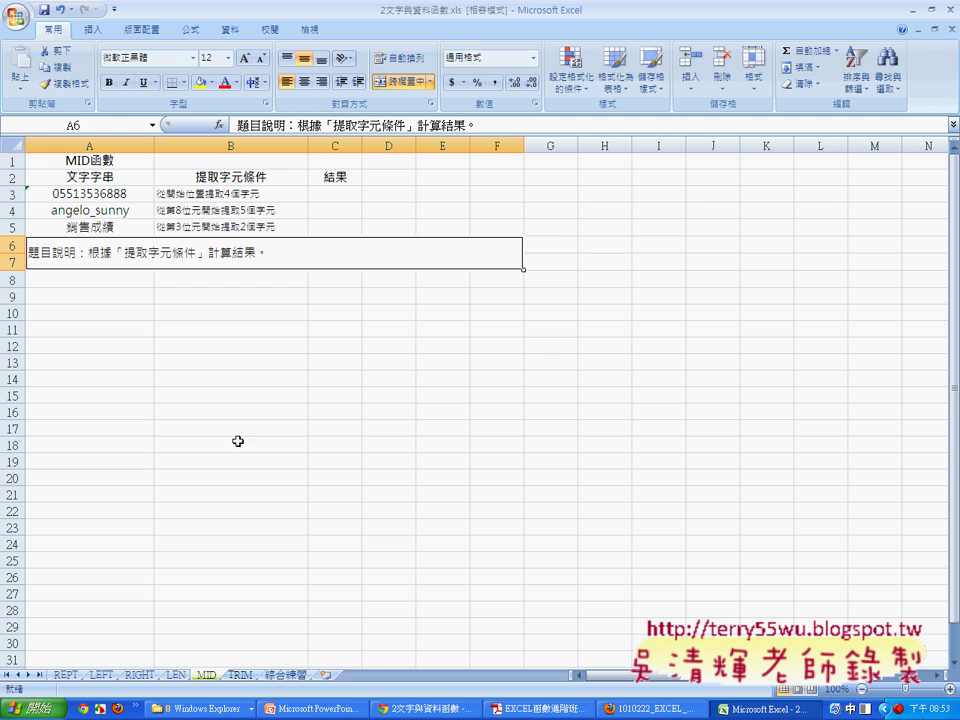
Step: Insert the MID function into the result cell C3, choosing it from the list of all functions
{"action": "left_click", "coordinate": [206, 197]}
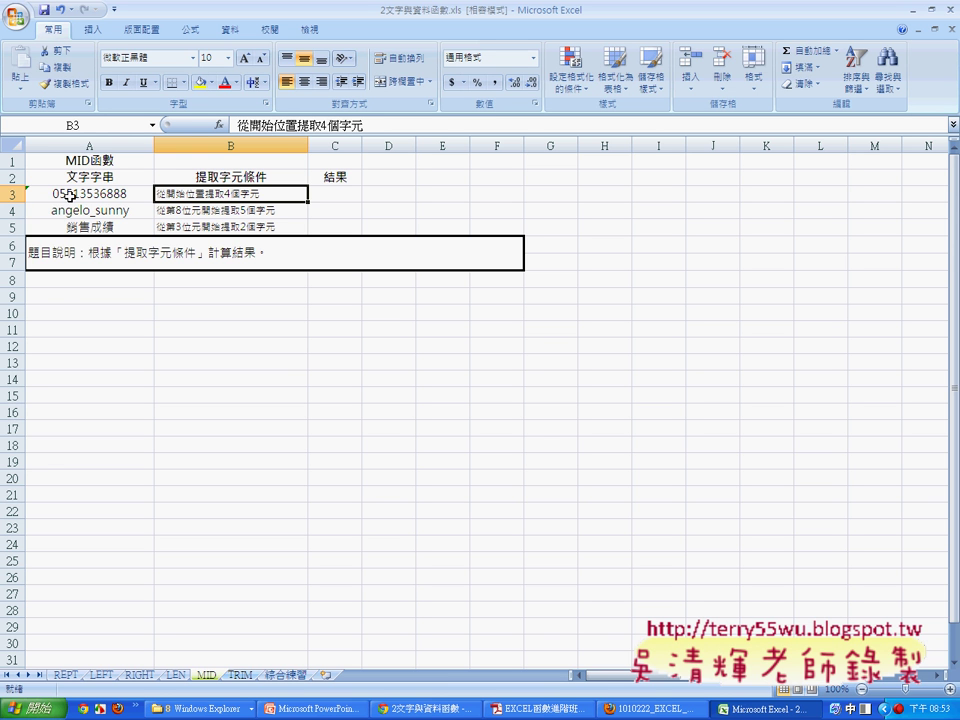
{"action": "left_click", "coordinate": [329, 201]}
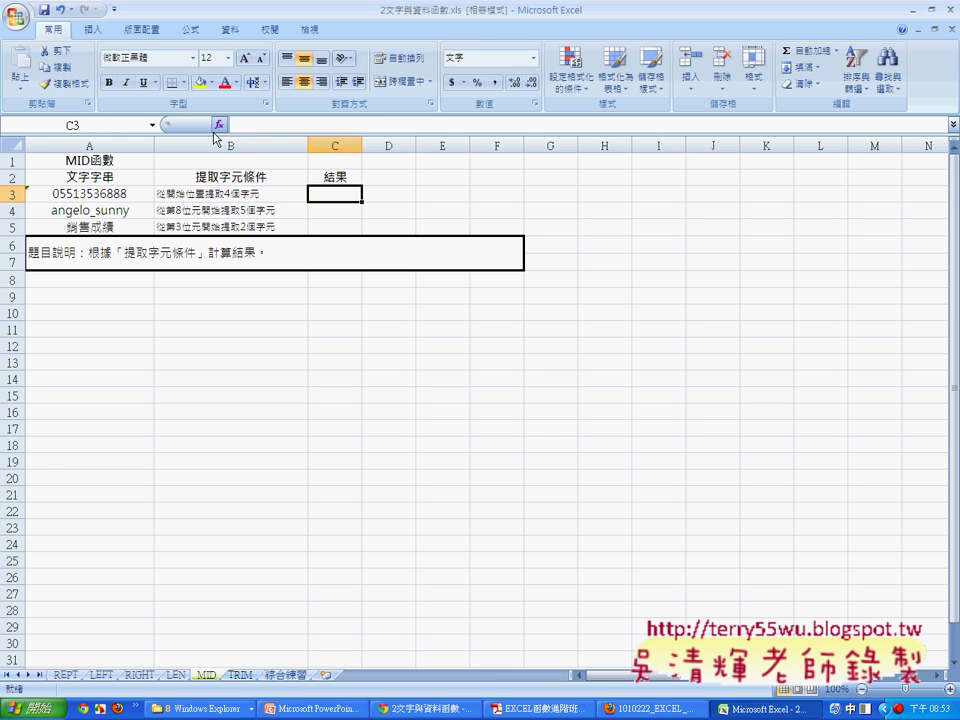
{"action": "left_click", "coordinate": [217, 125]}
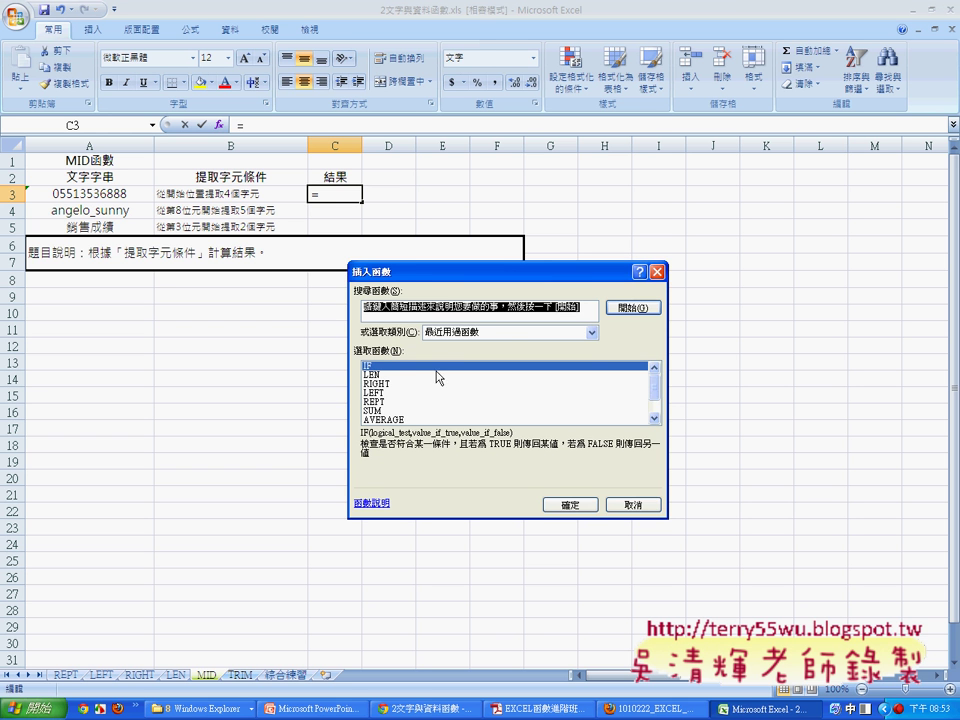
{"action": "left_click", "coordinate": [476, 332]}
{"action": "left_click", "coordinate": [478, 354]}
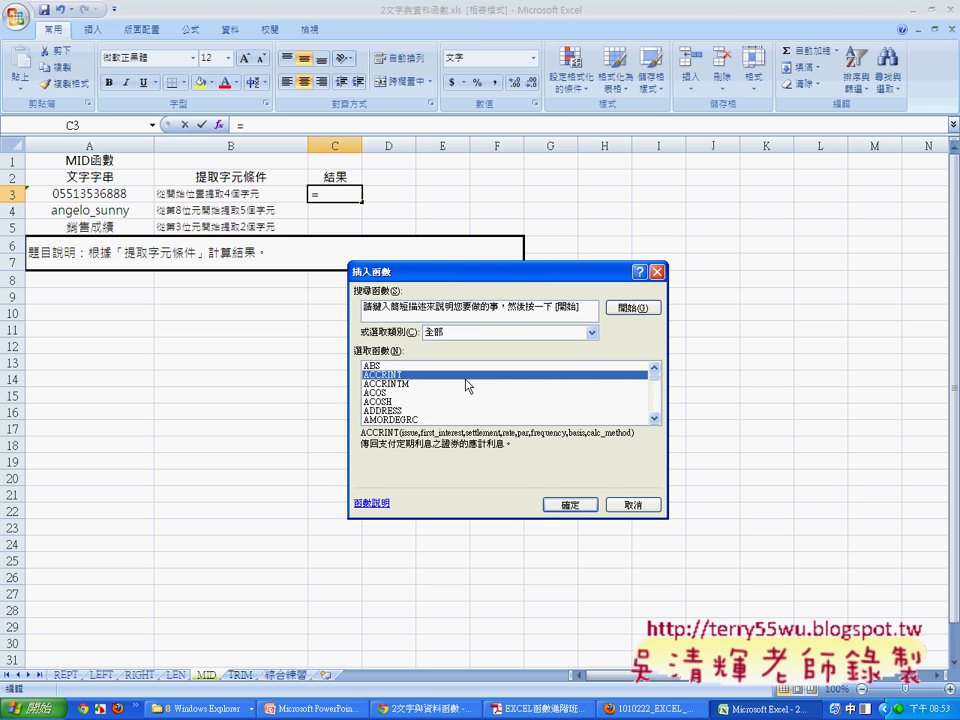
{"action": "type", "text": "mid"}
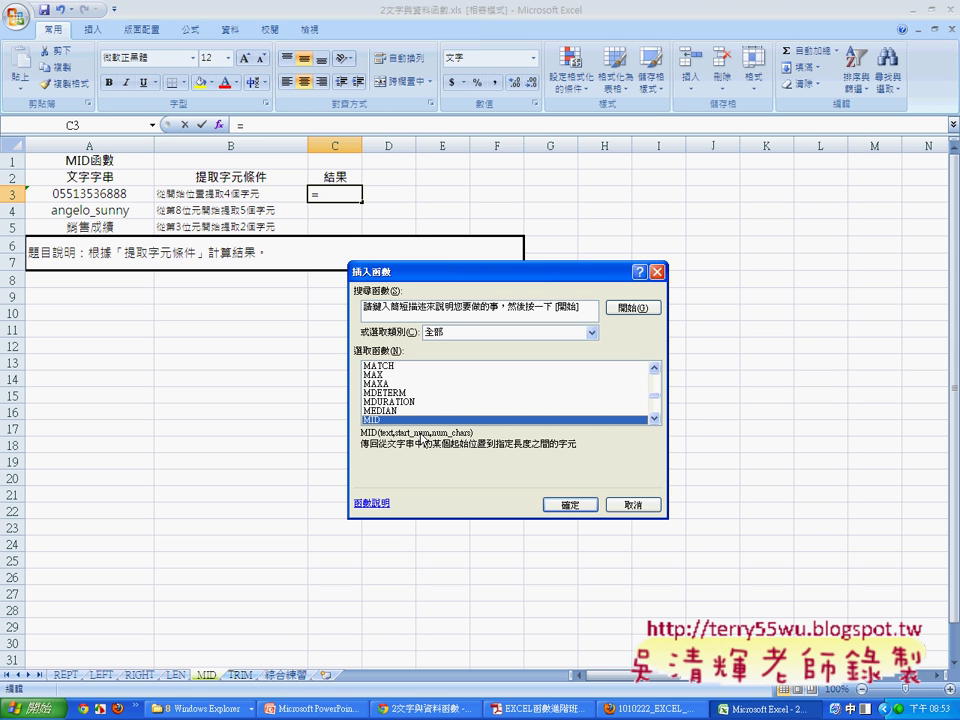
{"action": "left_click", "coordinate": [560, 505]}
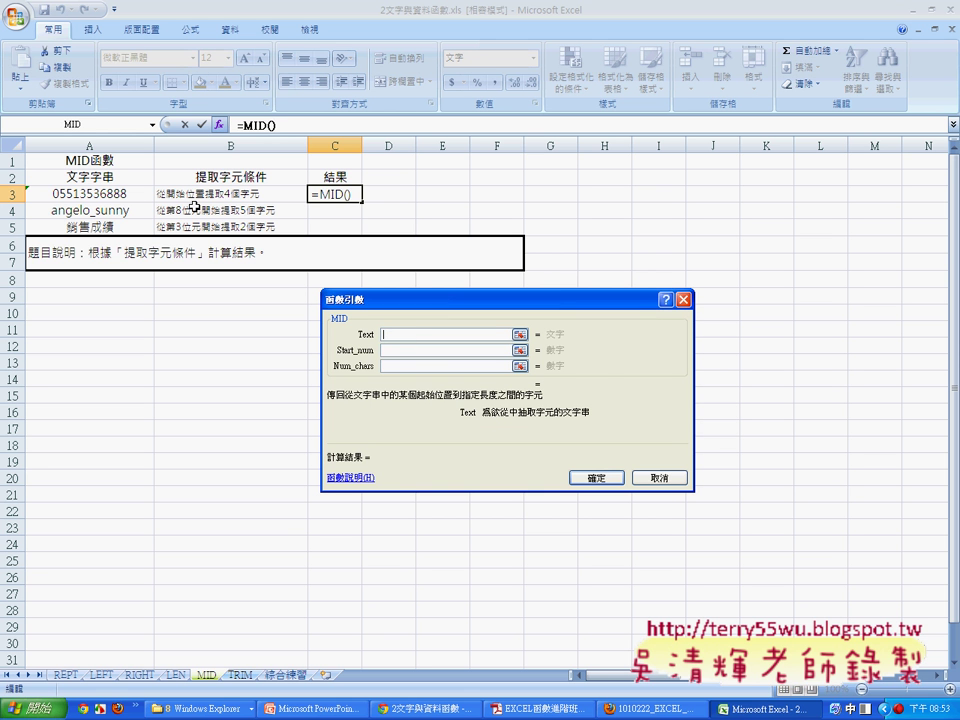
Step: Set the MID arguments to text A3, start number 1 and 4 characters, and confirm the formula
{"action": "left_click", "coordinate": [100, 193]}
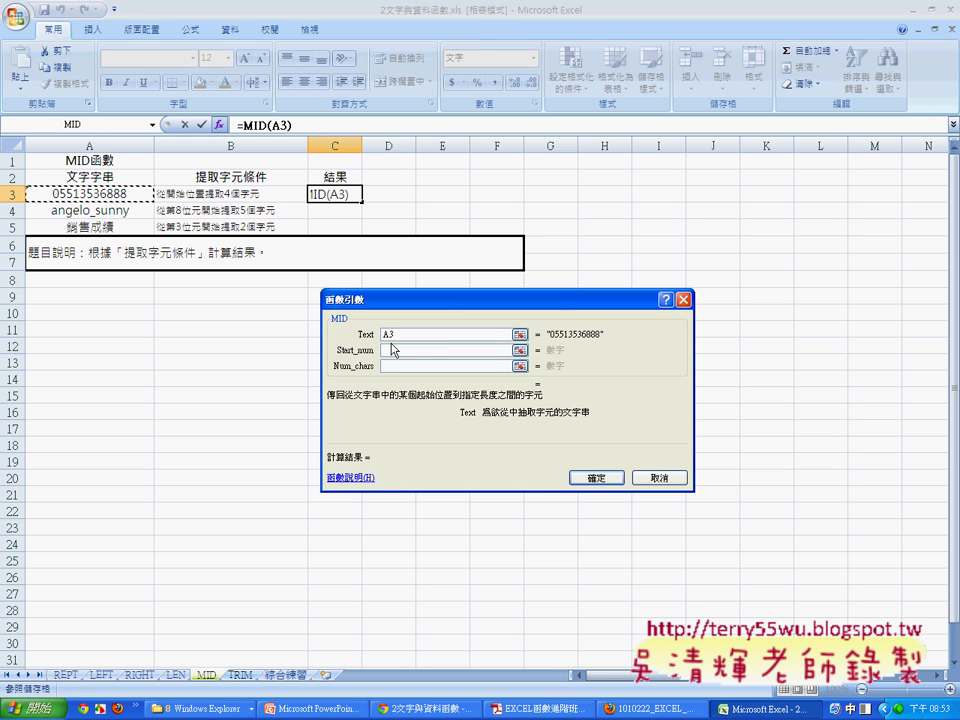
{"action": "left_click", "coordinate": [394, 352]}
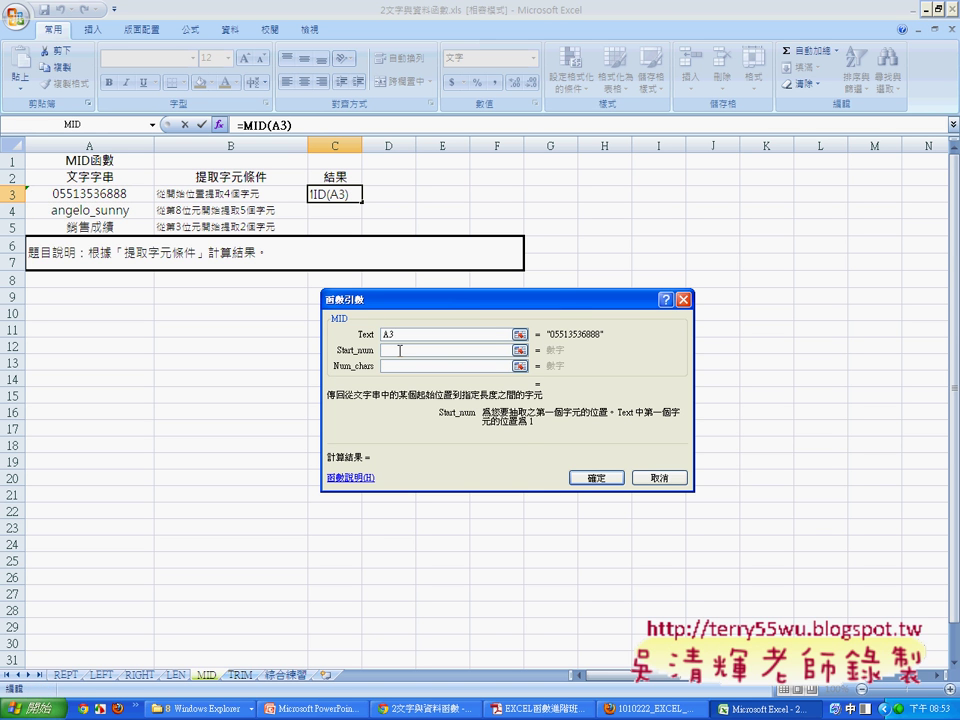
{"action": "type", "text": "1"}
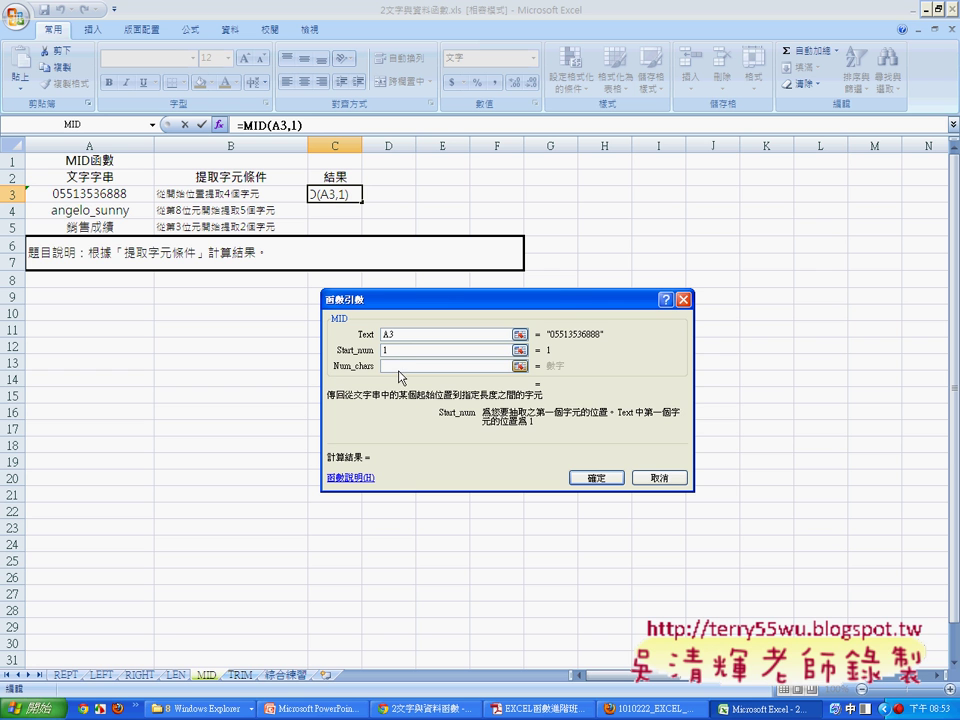
{"action": "left_click", "coordinate": [396, 365]}
{"action": "type", "text": "4"}
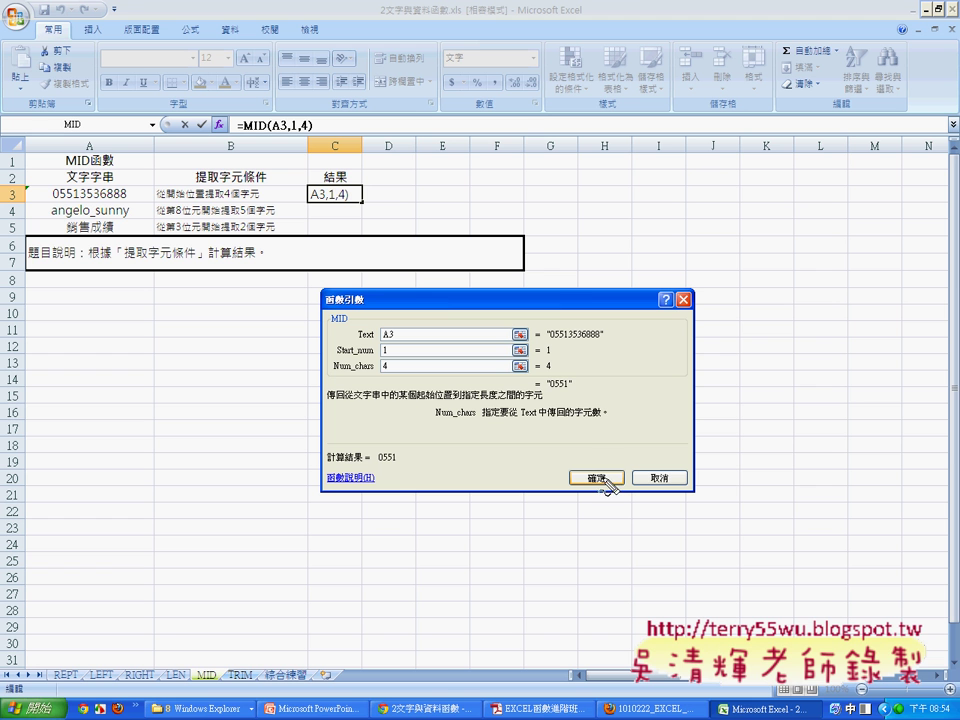
{"action": "mouse_move", "coordinate": [585, 393]}
{"action": "left_mouse_down"}
{"action": "mouse_move", "coordinate": [550, 394]}
{"action": "mouse_move", "coordinate": [578, 390]}
{"action": "mouse_move", "coordinate": [579, 440]}
{"action": "mouse_move", "coordinate": [590, 457]}
{"action": "mouse_move", "coordinate": [583, 508]}
{"action": "mouse_move", "coordinate": [617, 497]}
{"action": "left_mouse_up"}
{"action": "key", "text": "Escape"}
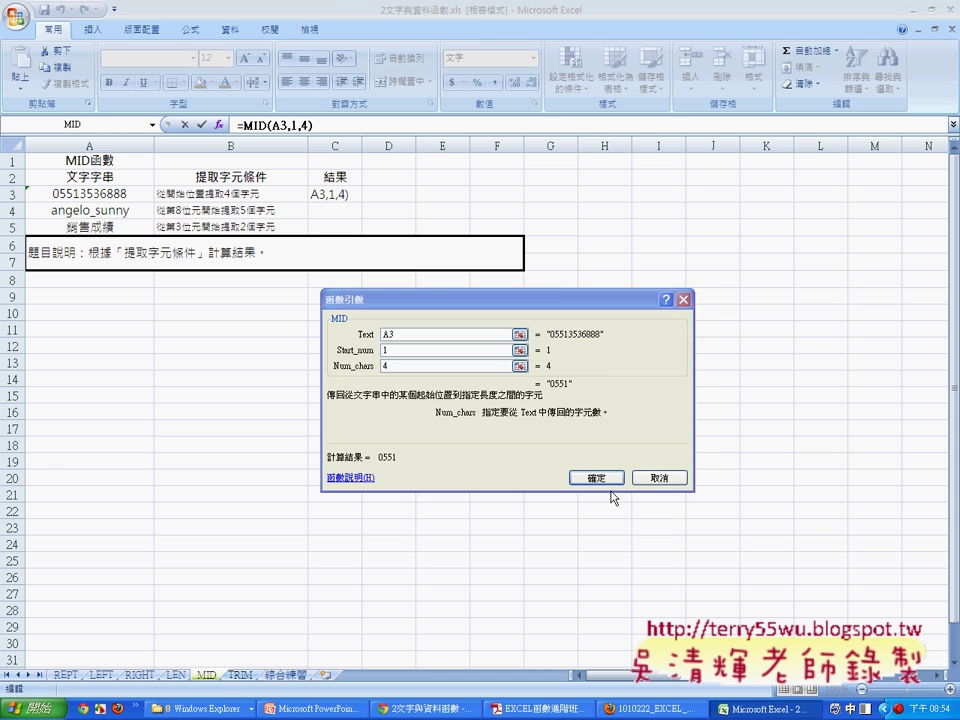
{"action": "left_click", "coordinate": [598, 478]}
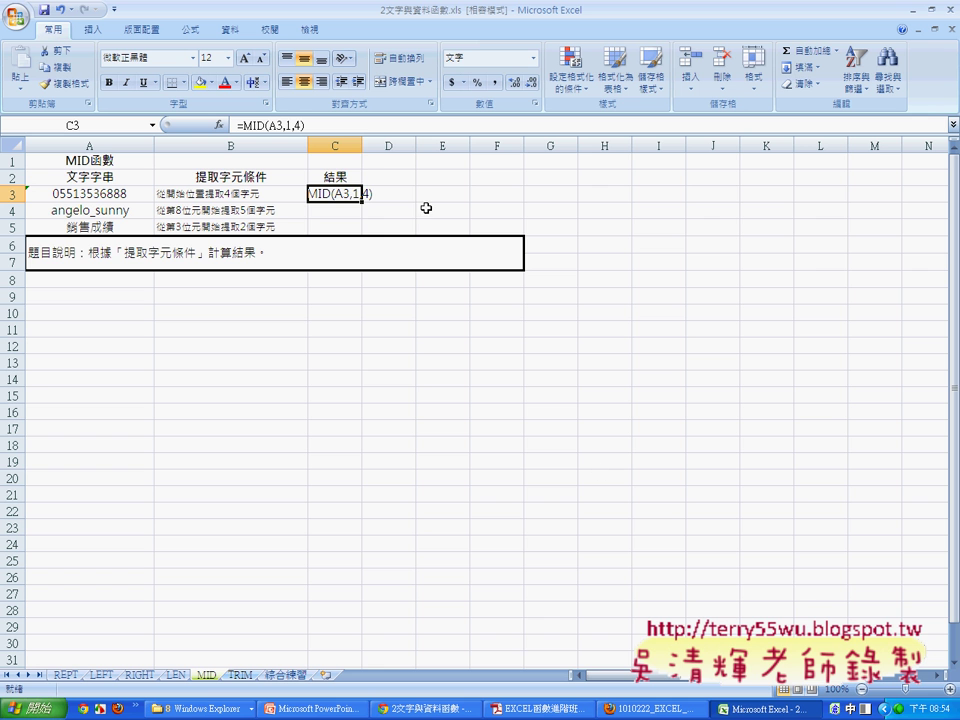
Step: Widen column C to fit the formula text and set cells C3:C5 to the General (通用格式) number format
{"action": "left_click_drag", "start_coordinate": [363, 146], "coordinate": [424, 146]}
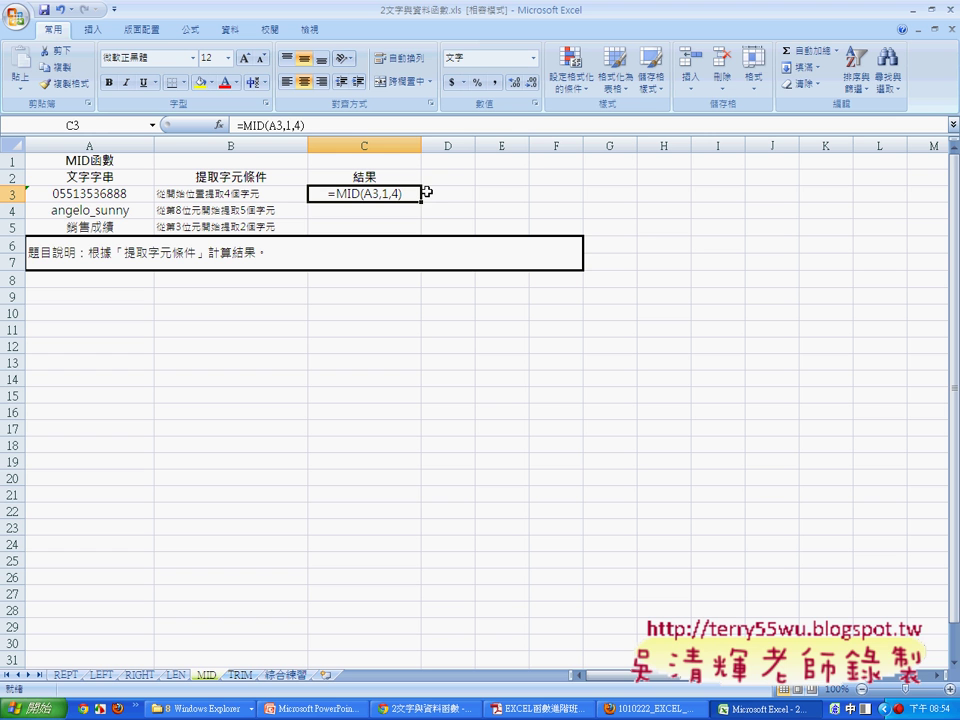
{"action": "left_click_drag", "start_coordinate": [375, 195], "coordinate": [375, 224]}
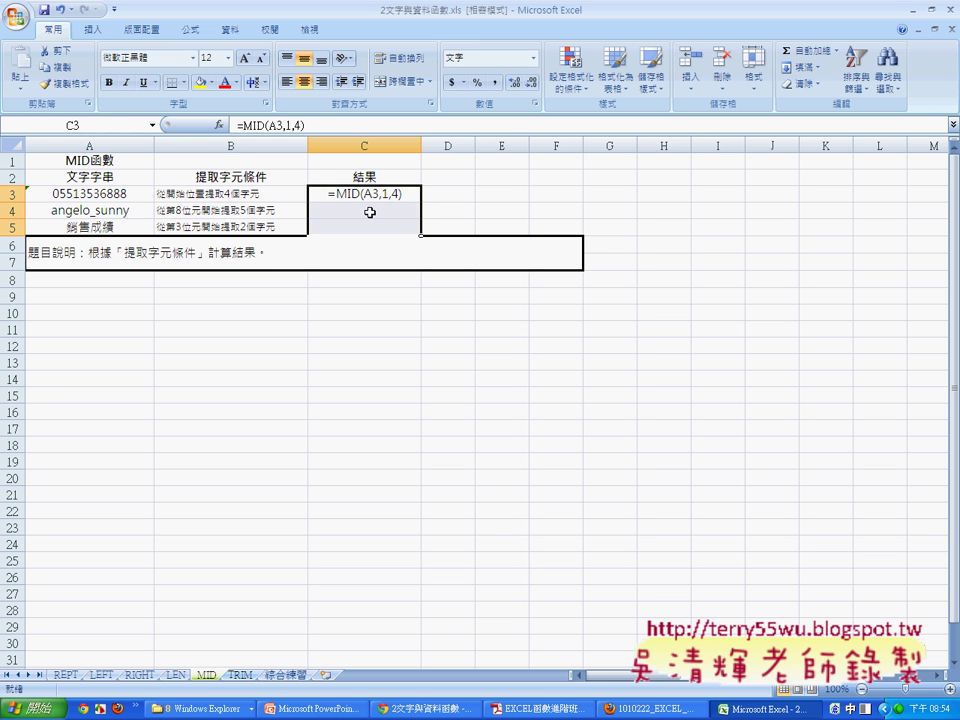
{"action": "right_click", "coordinate": [372, 211]}
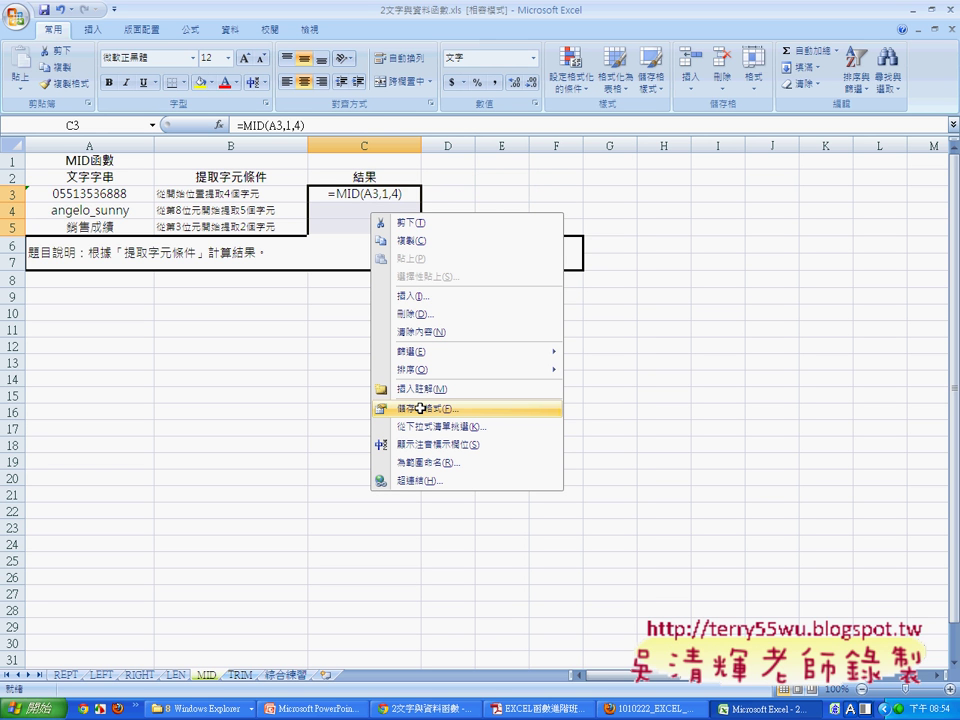
{"action": "left_click", "coordinate": [421, 409]}
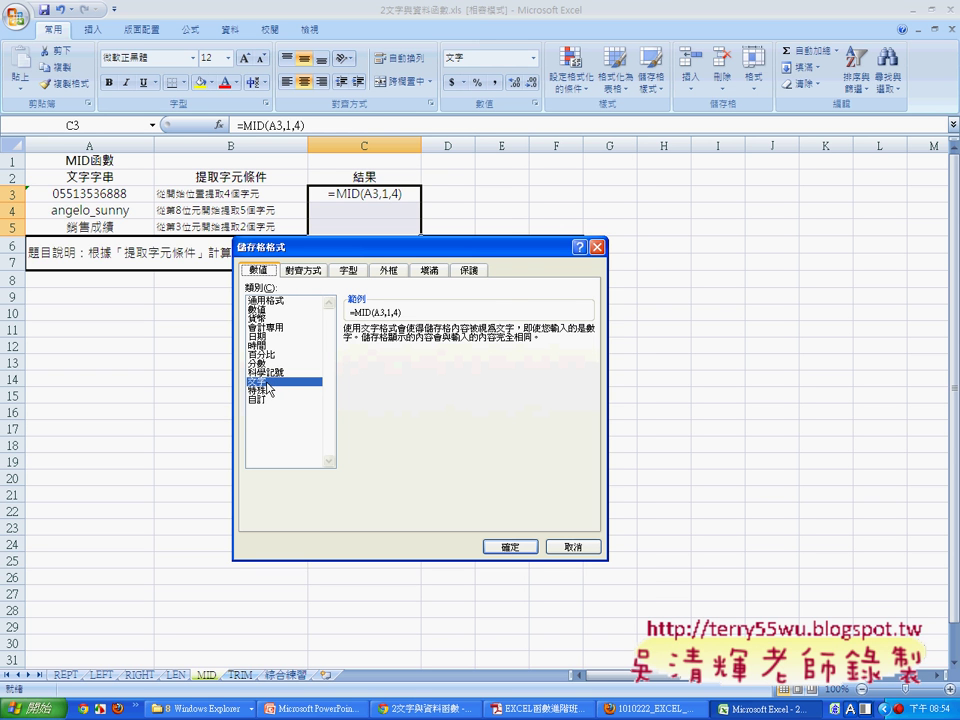
{"action": "left_click", "coordinate": [288, 301]}
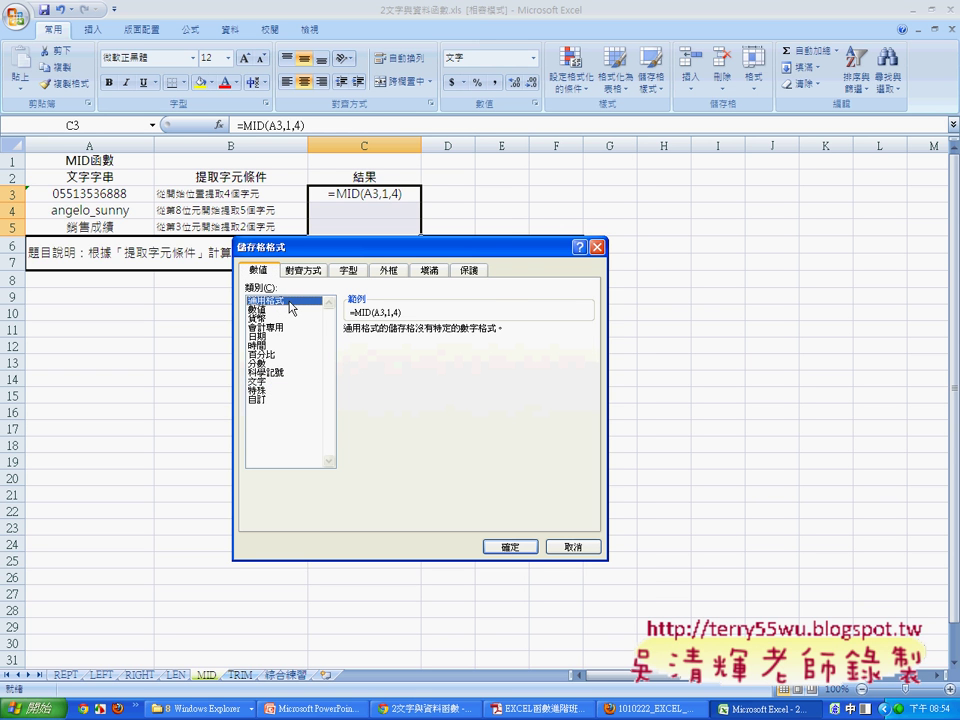
{"action": "left_click", "coordinate": [510, 547]}
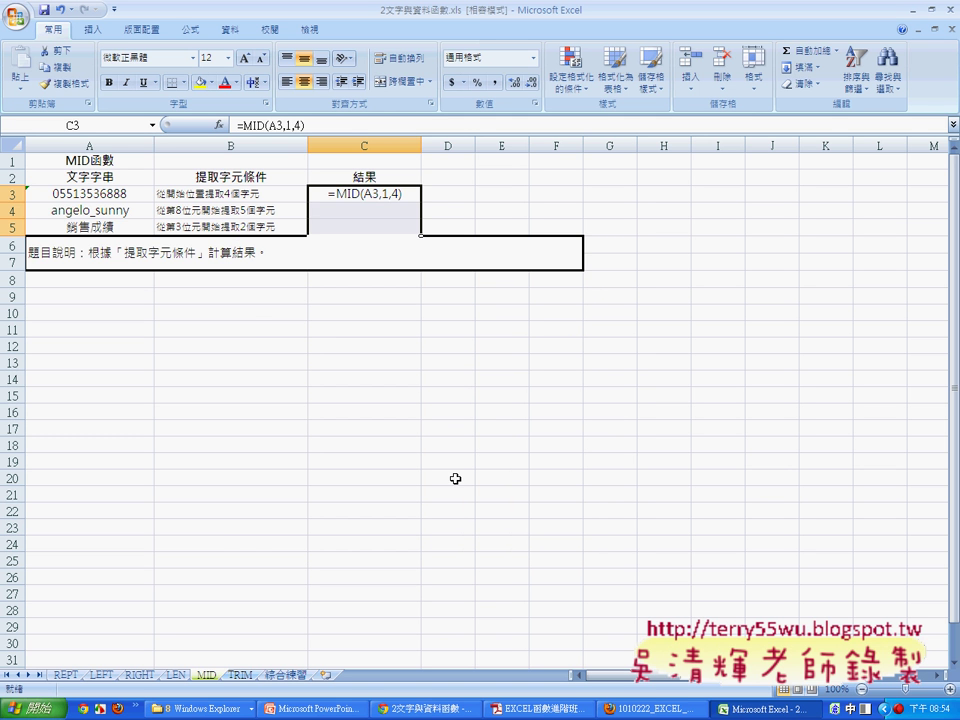
Step: Re-enter the unchanged MID formula in C3 so it calculates, and fill it down through C5
{"action": "left_click", "coordinate": [443, 412]}
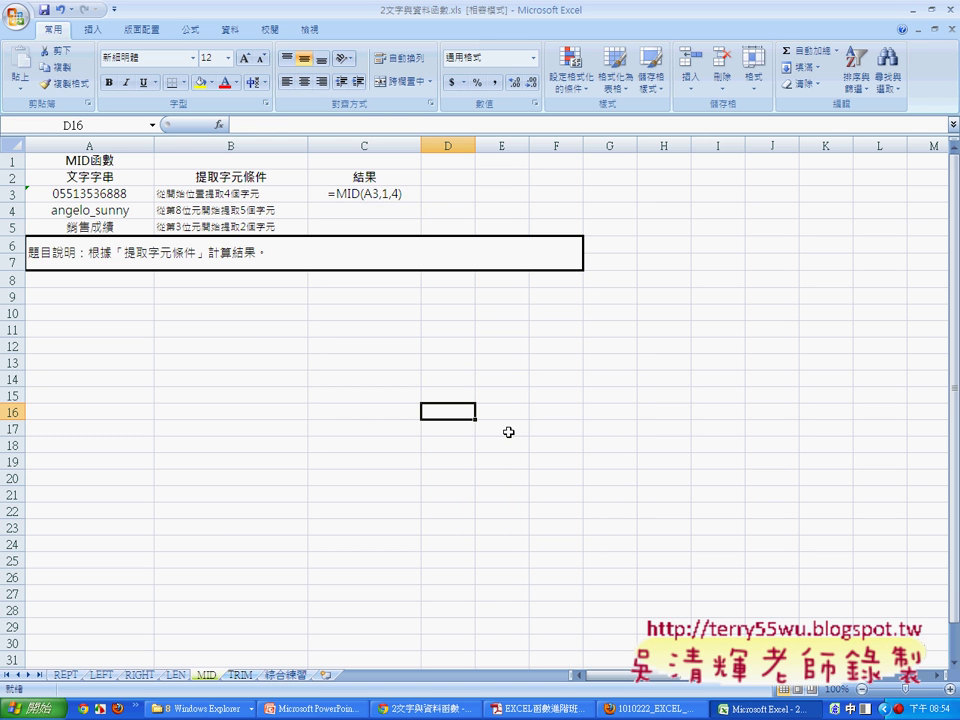
{"action": "left_click", "coordinate": [373, 193]}
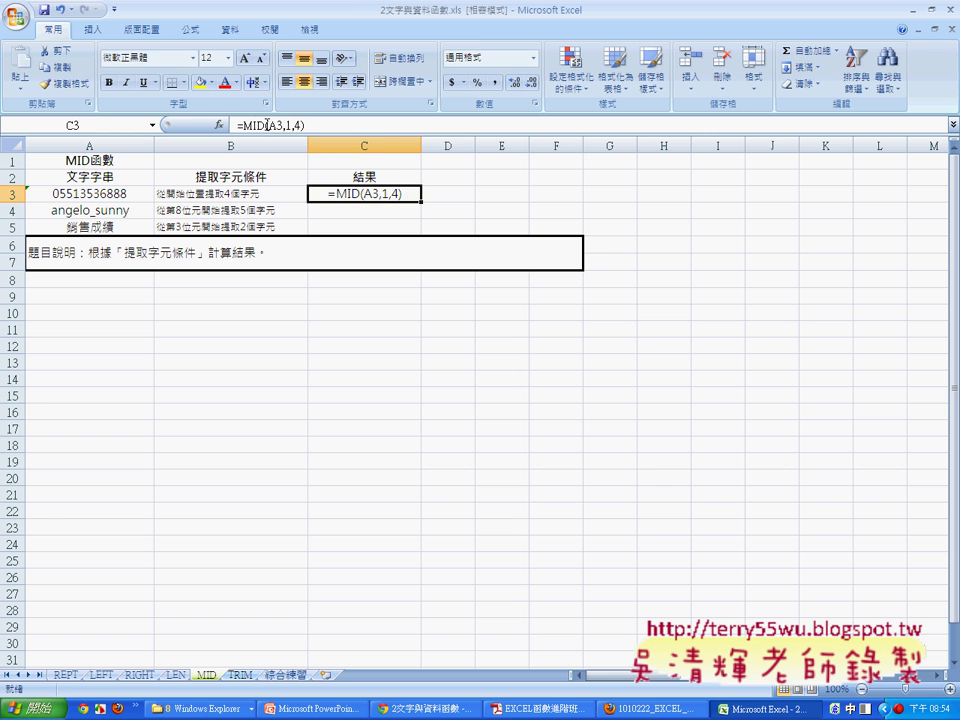
{"action": "left_click", "coordinate": [253, 124]}
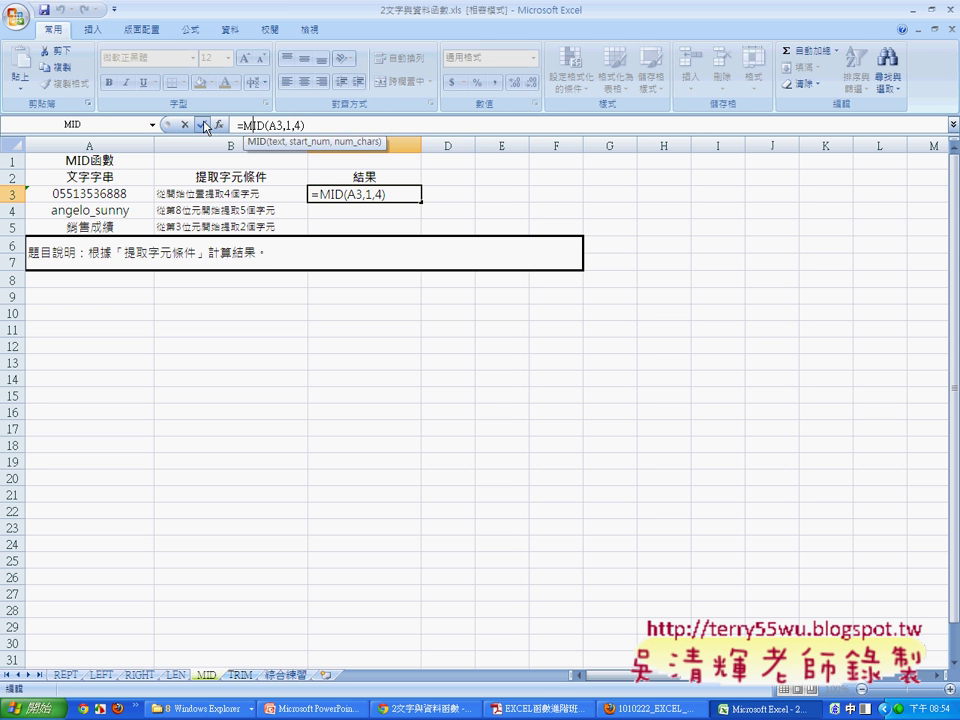
{"action": "left_click", "coordinate": [203, 124]}
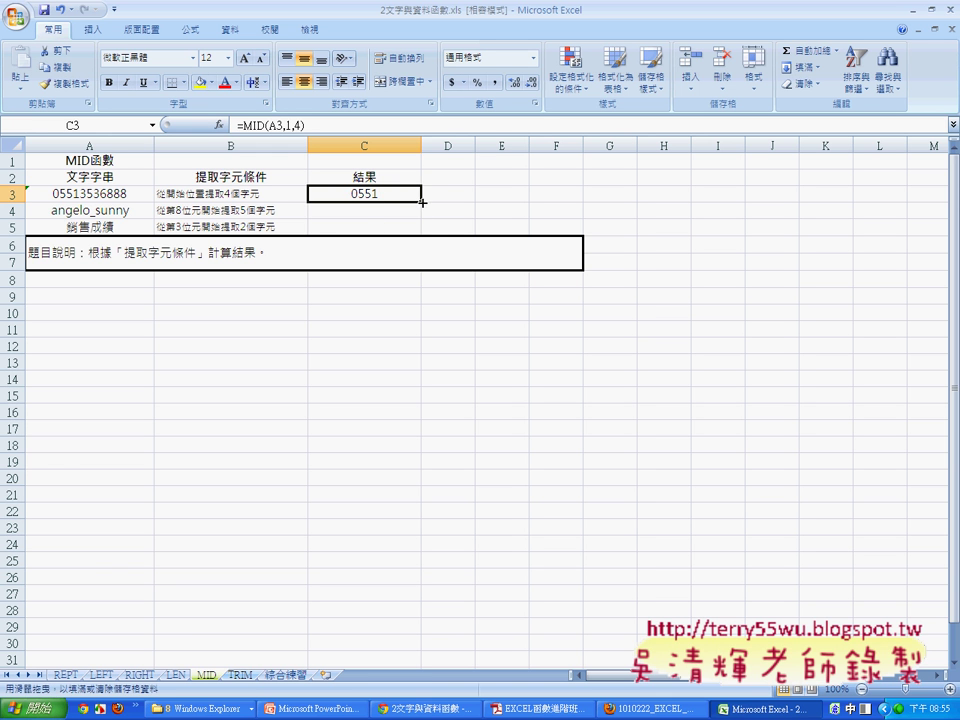
{"action": "left_click_drag", "start_coordinate": [415, 204], "coordinate": [421, 230]}
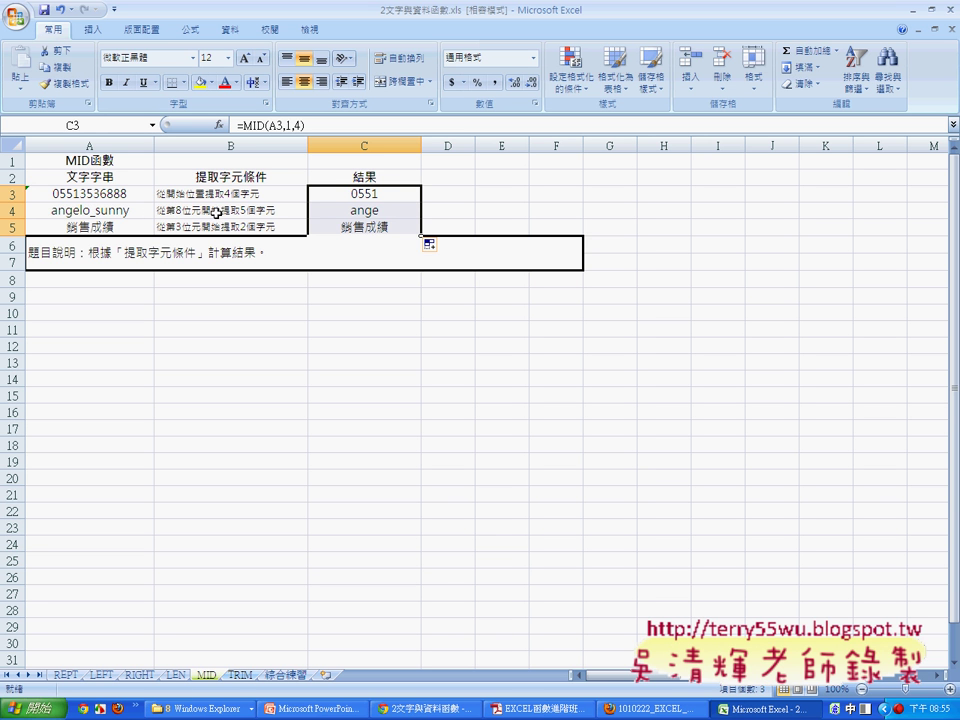
Step: Change the formula in C4 to =MID(A4,8,5) to extract five characters from the eighth position
{"action": "left_click", "coordinate": [357, 211]}
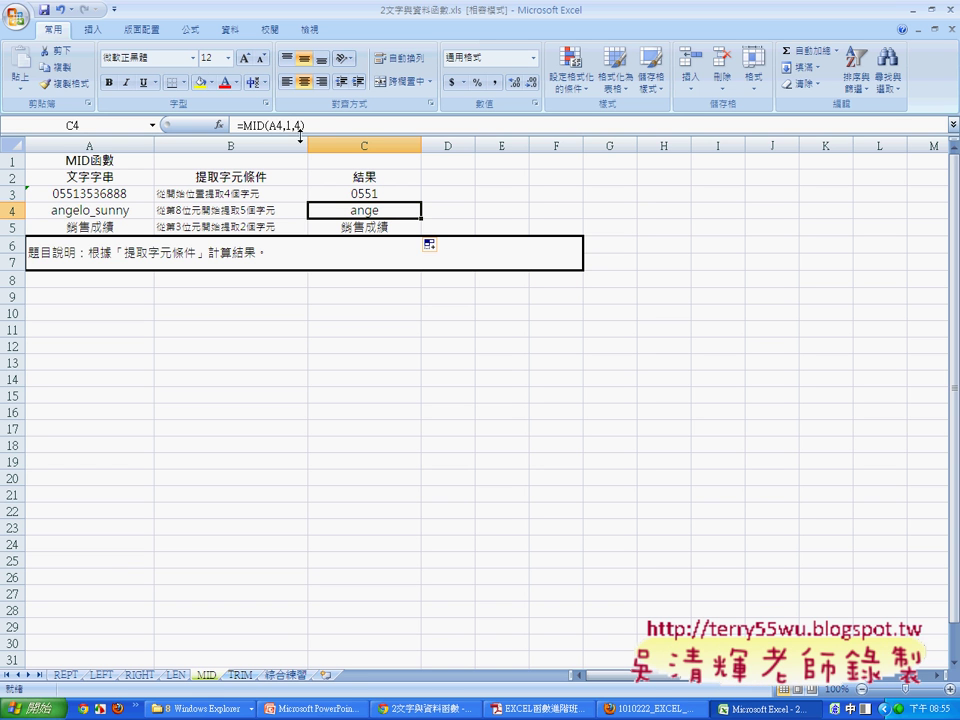
{"action": "left_click", "coordinate": [288, 123]}
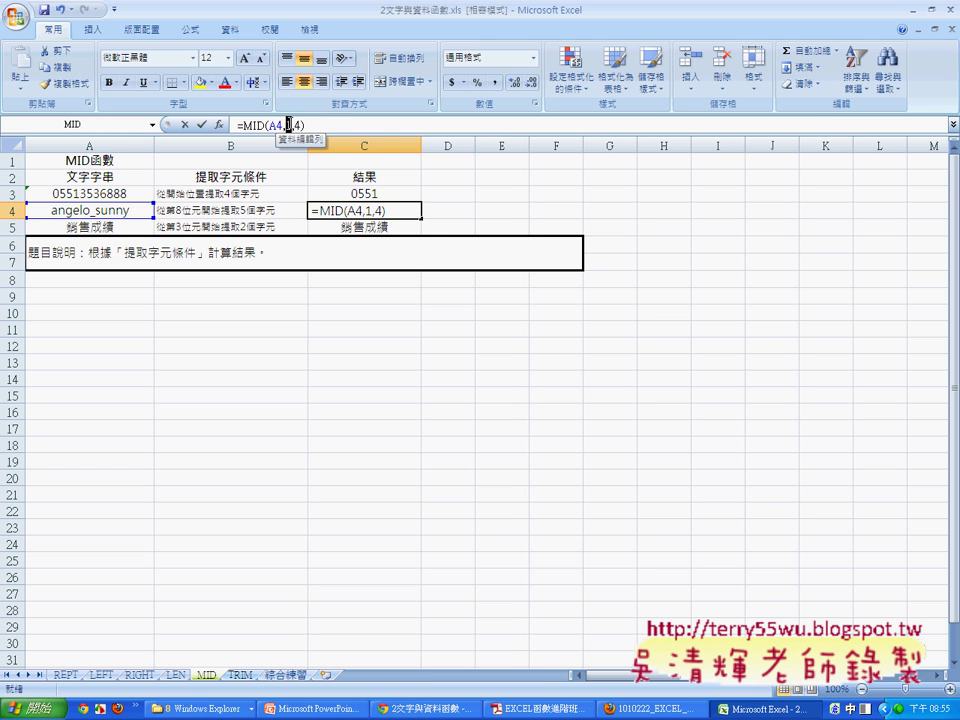
{"action": "double_click", "coordinate": [289, 123]}
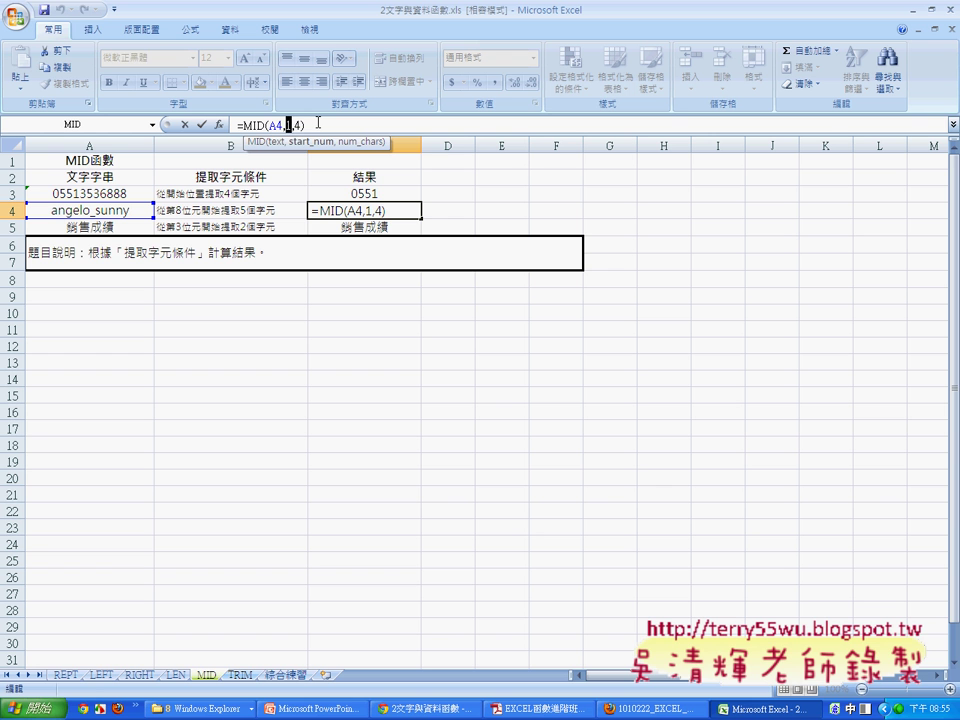
{"action": "type", "text": "8"}
{"action": "key", "text": "Right"}
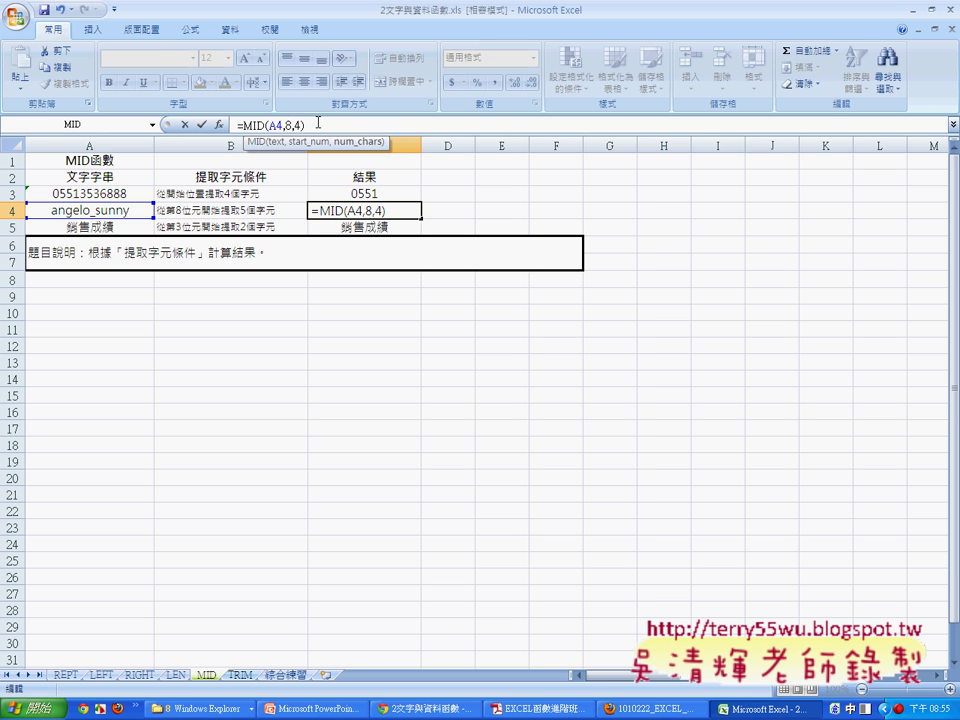
{"action": "key", "text": "Delete"}
{"action": "type", "text": "5"}
{"action": "left_click", "coordinate": [203, 125]}
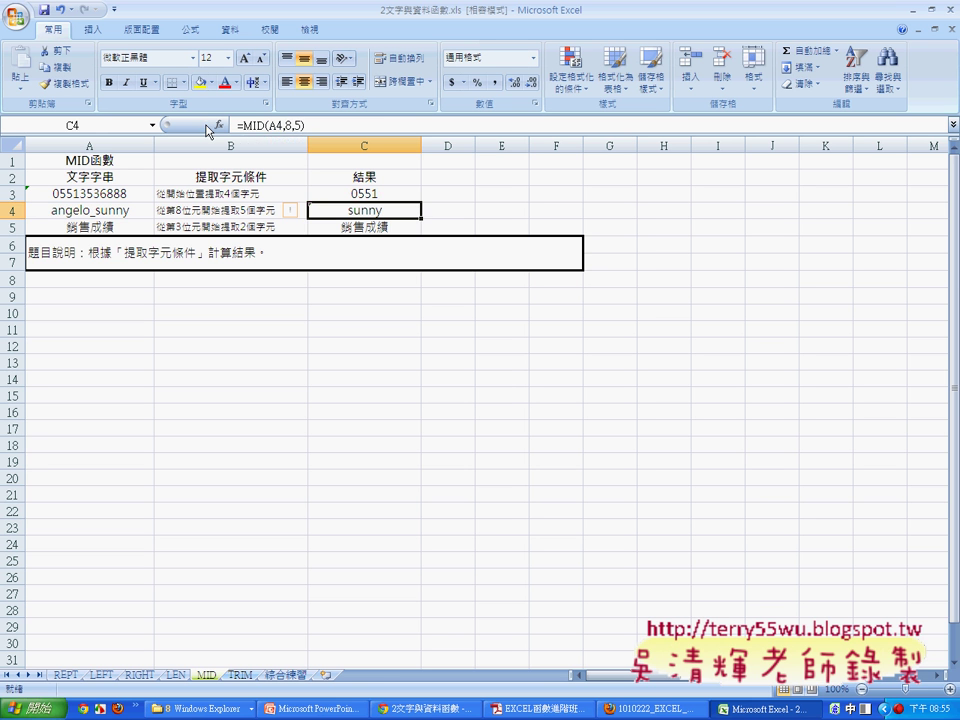
Step: Change the formula in C5 to =MID(A5,3,2) to extract two characters from the third position
{"action": "left_click", "coordinate": [372, 226]}
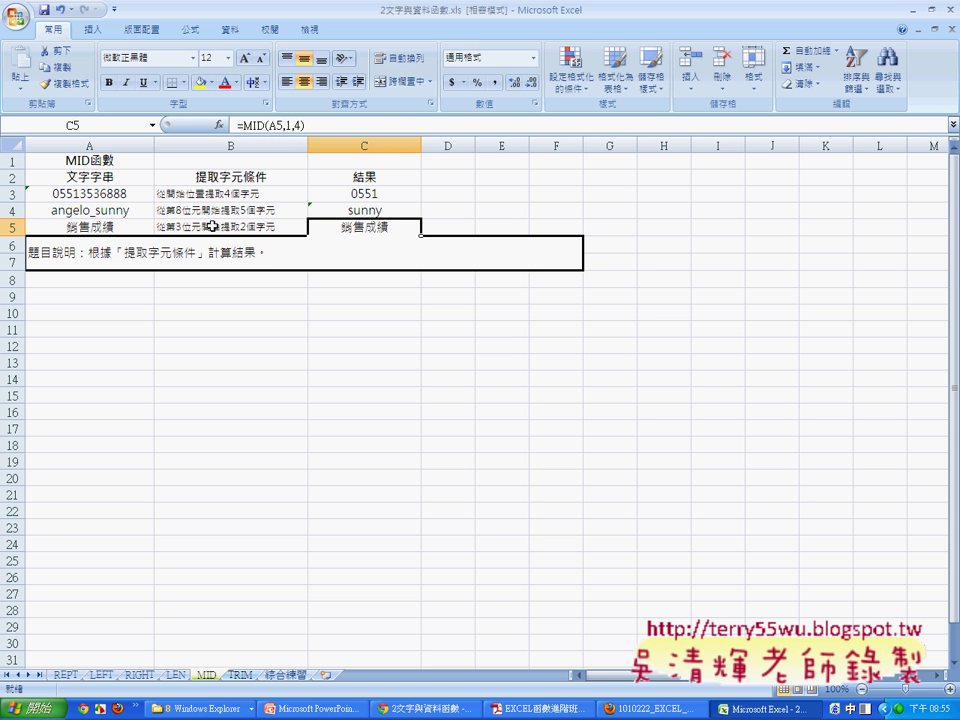
{"action": "double_click", "coordinate": [289, 125]}
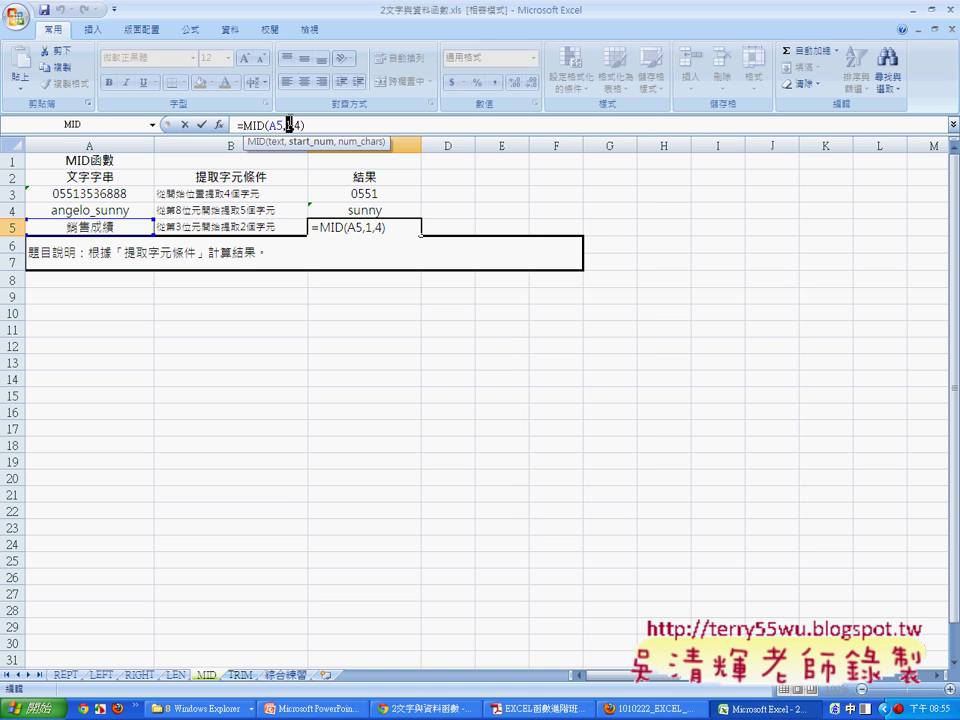
{"action": "type", "text": "3"}
{"action": "double_click", "coordinate": [300, 125]}
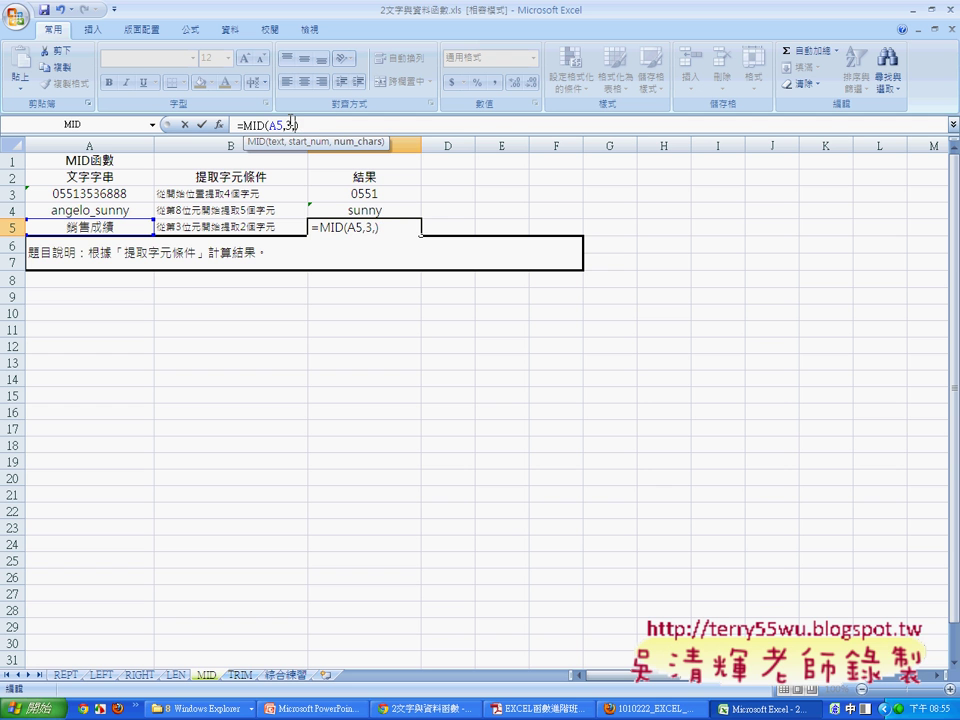
{"action": "type", "text": "2"}
{"action": "left_click", "coordinate": [201, 125]}
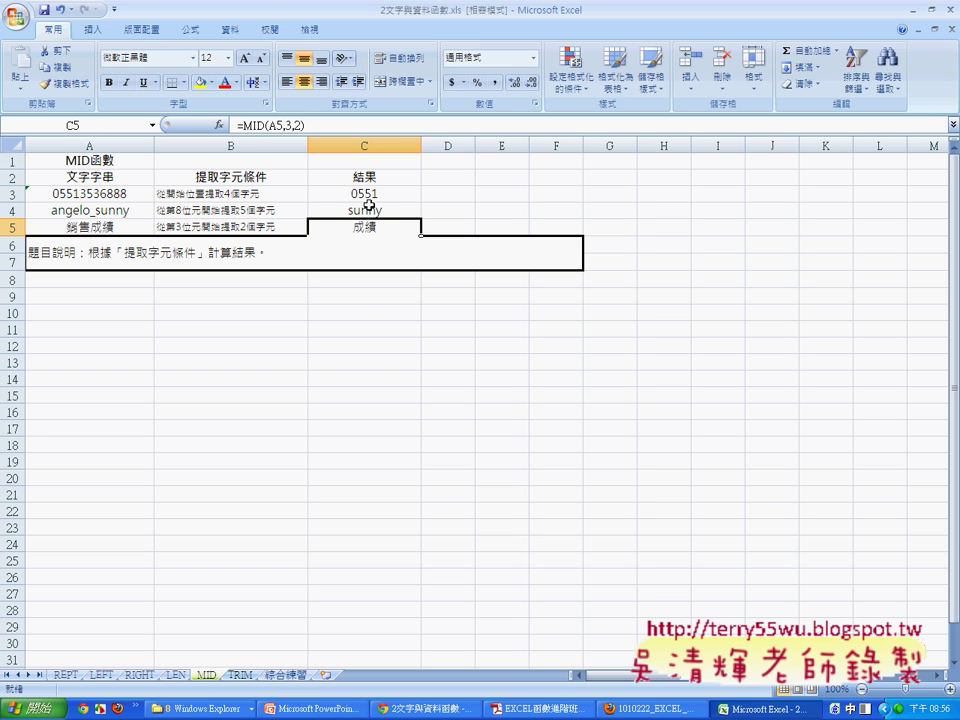
Step: Switch to the LEN sheet and select the first empty gender (性別) cell, C12
{"action": "left_click", "coordinate": [176, 675]}
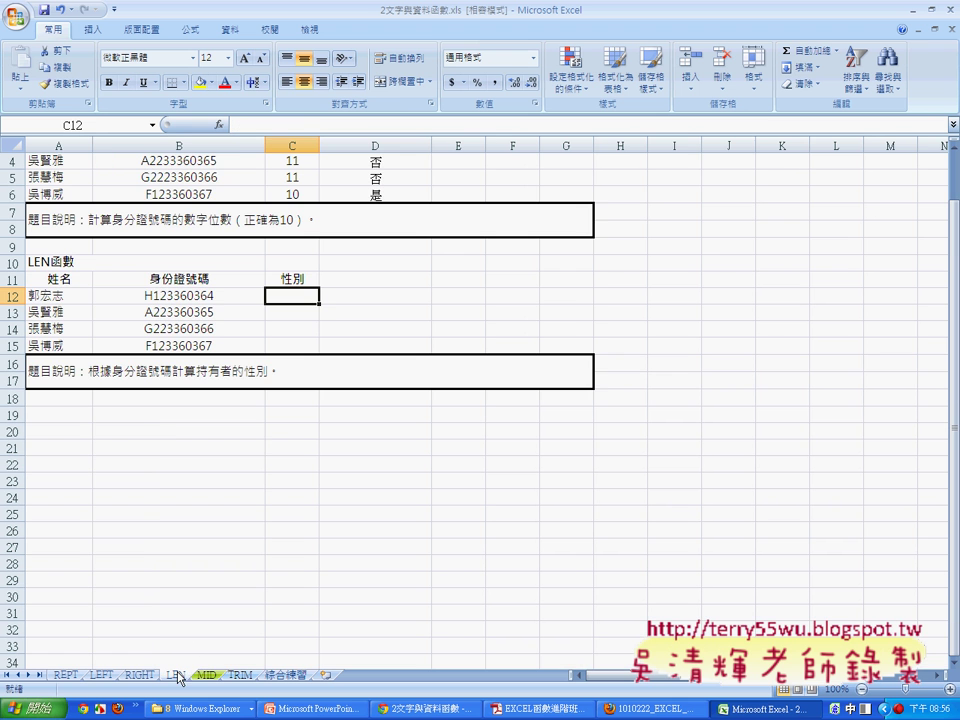
{"action": "left_click", "coordinate": [187, 297]}
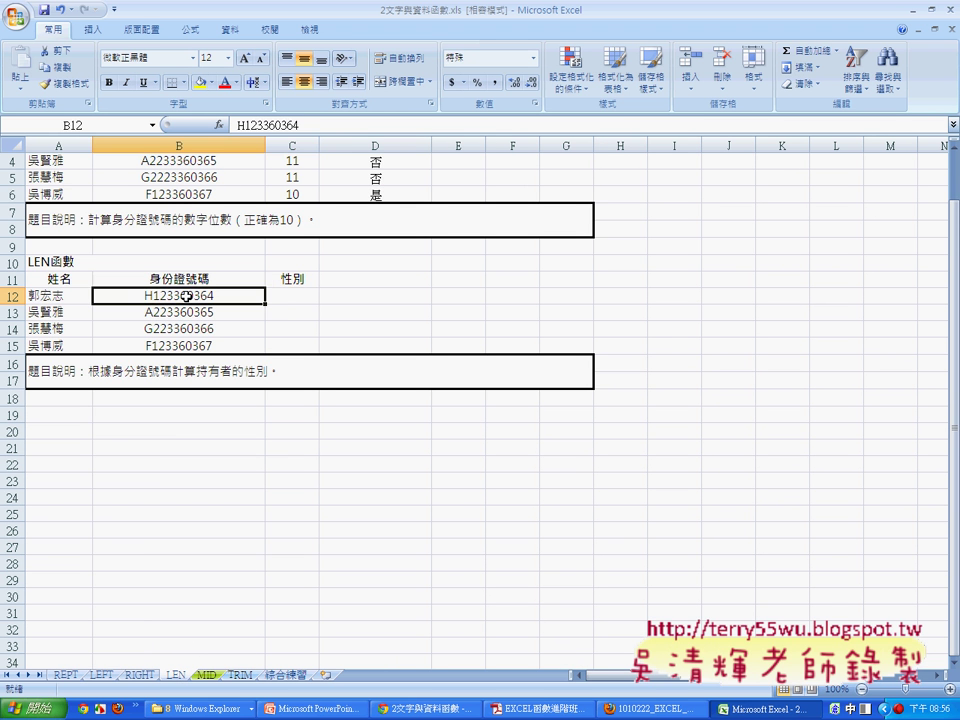
{"action": "left_click", "coordinate": [302, 298]}
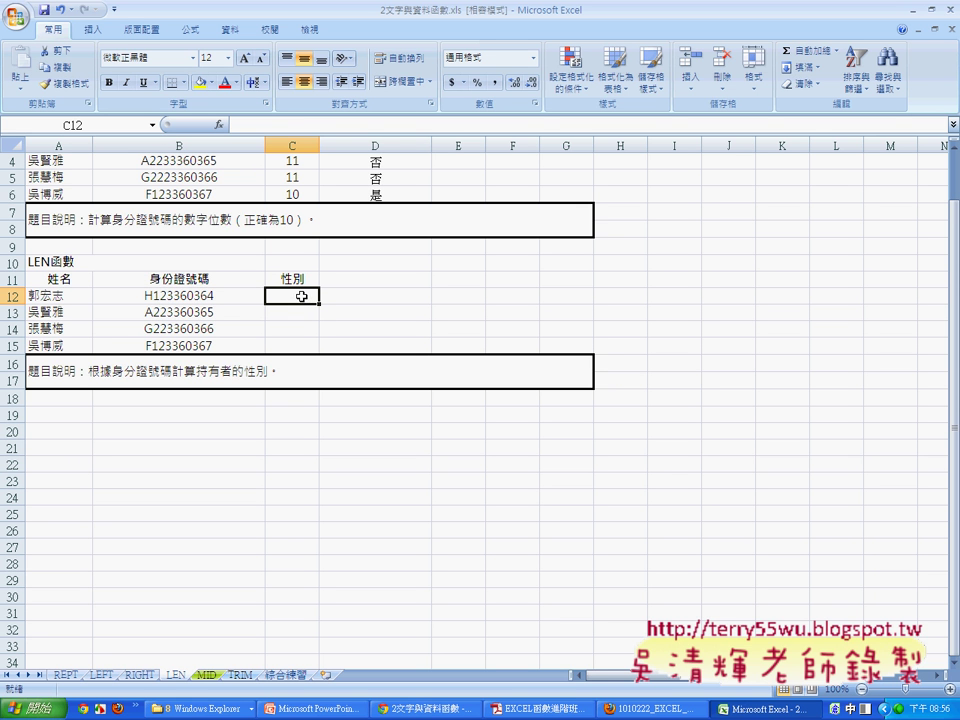